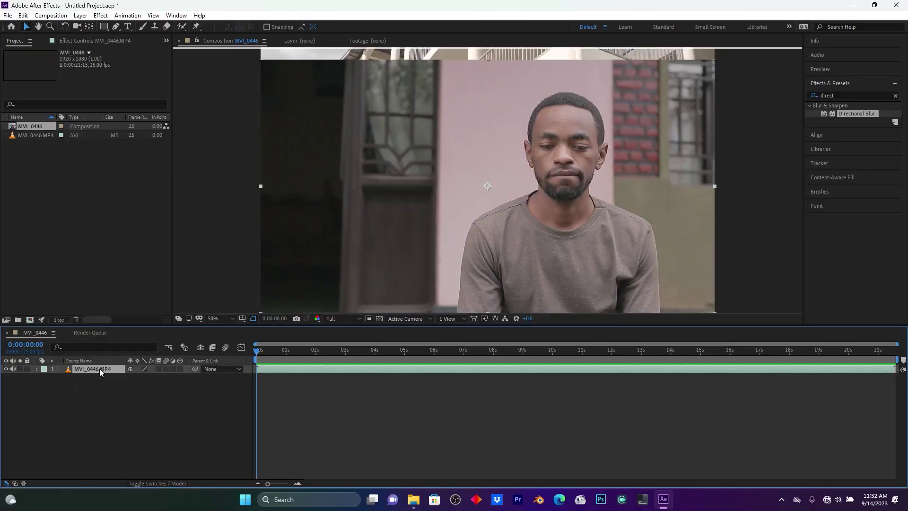
Step: Paint a Roto Brush stroke over the man's head on the first frame, then zoom to check
click(183, 27)
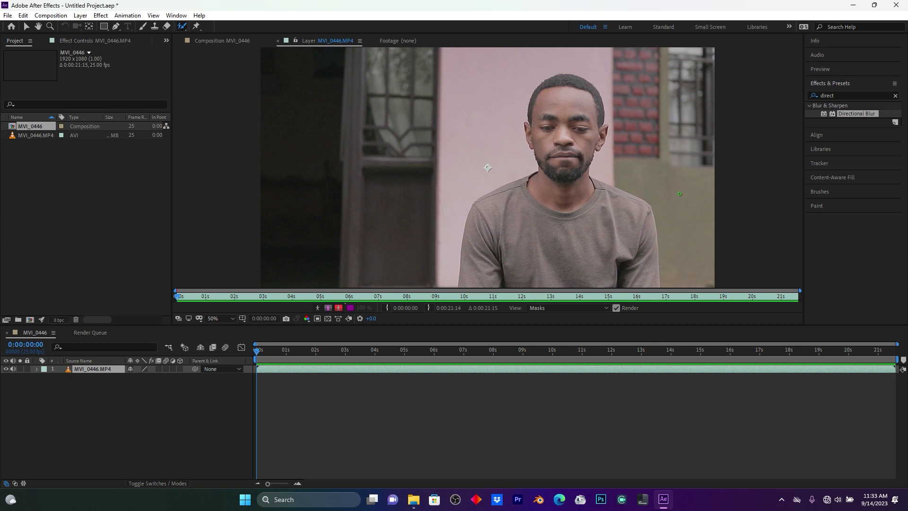
click(565, 169)
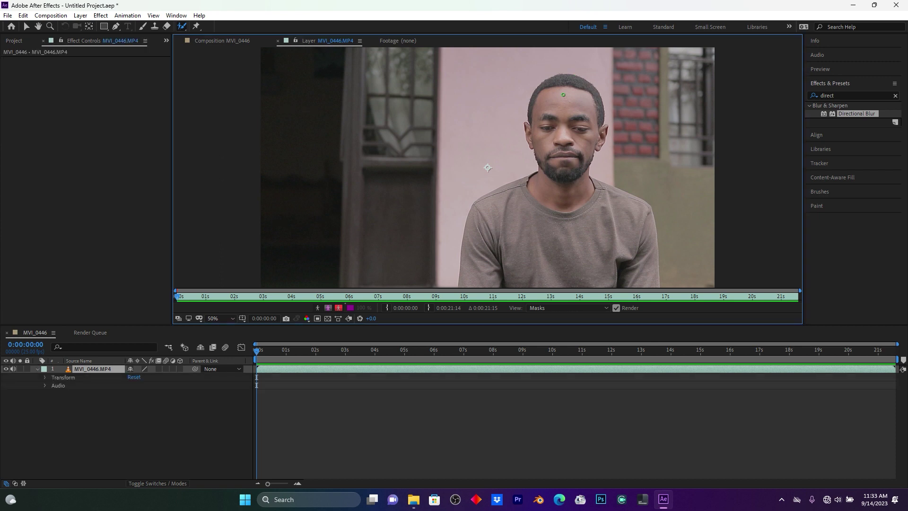
drag(563, 95, 539, 121)
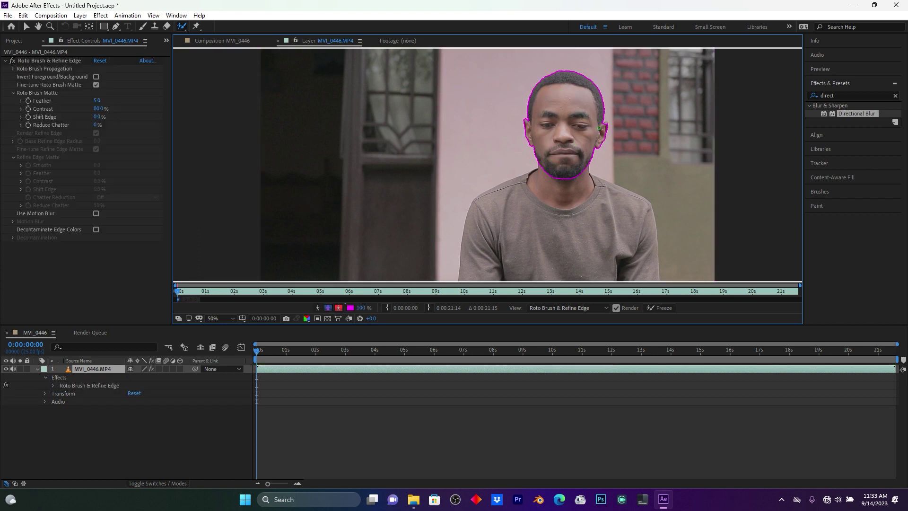
key(slash)
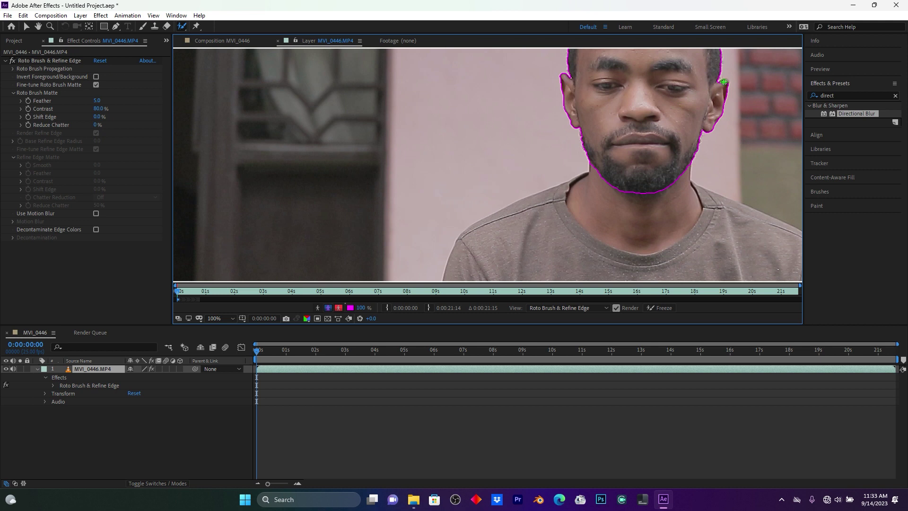
key(comma)
key(comma)
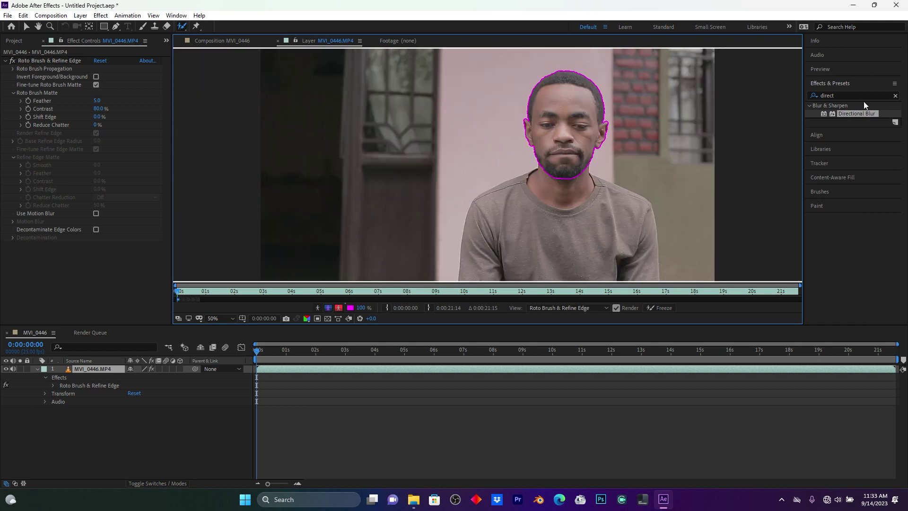
Step: Advance three frames and start playback so the head matte propagates
click(829, 70)
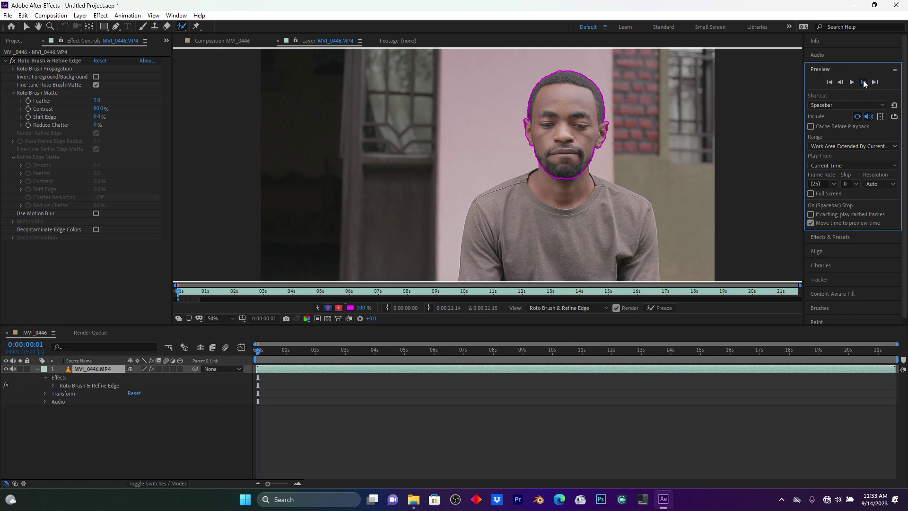
click(863, 83)
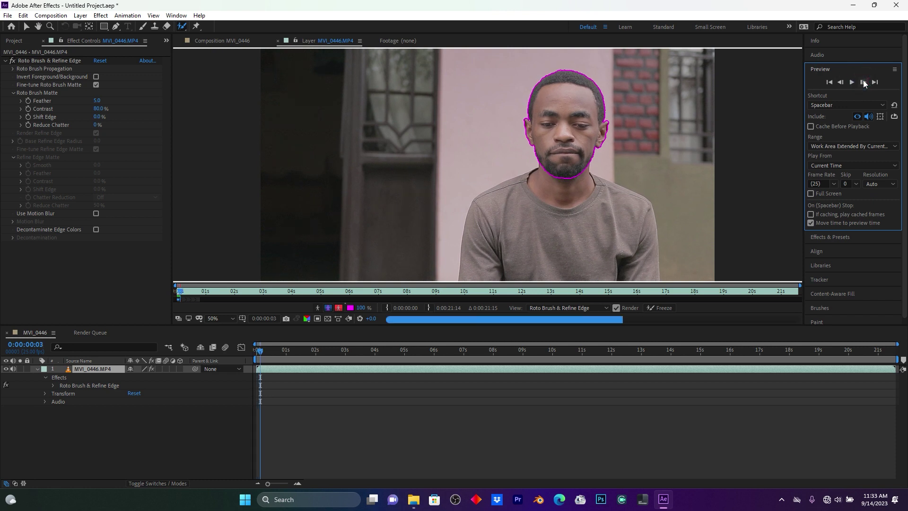
click(863, 83)
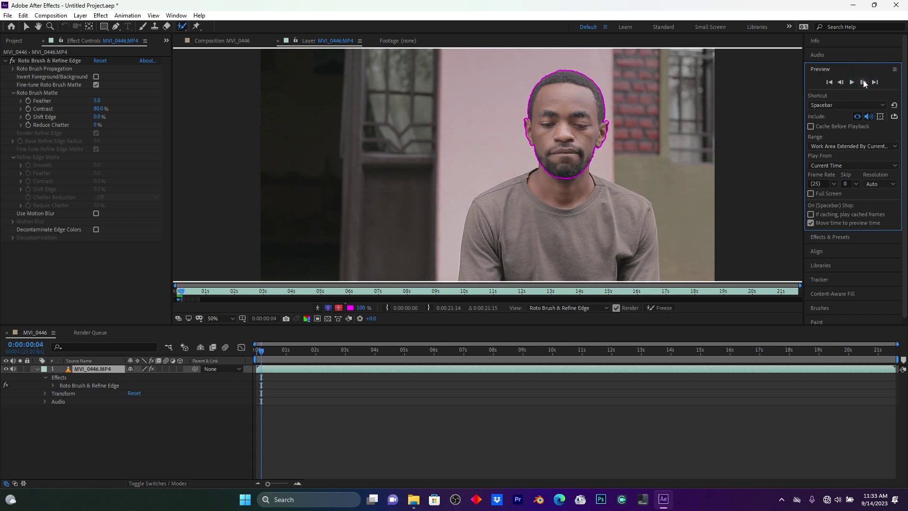
click(863, 84)
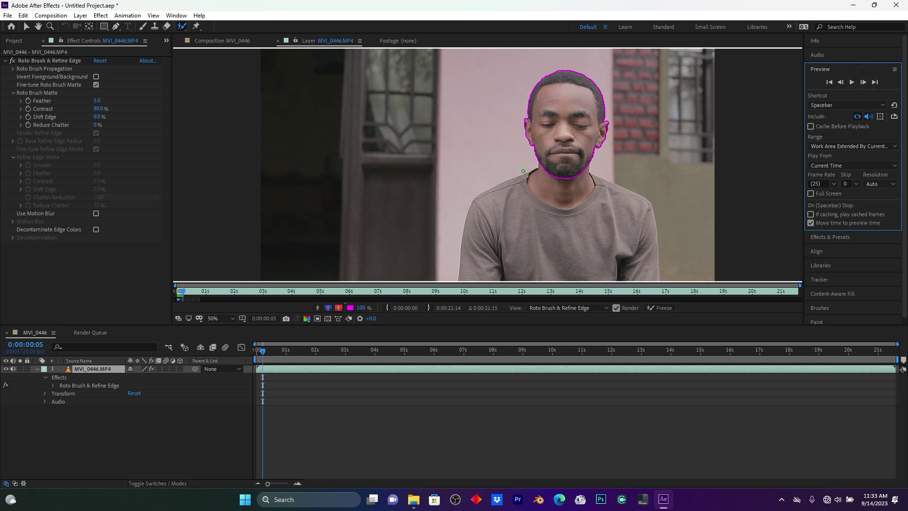
key(space)
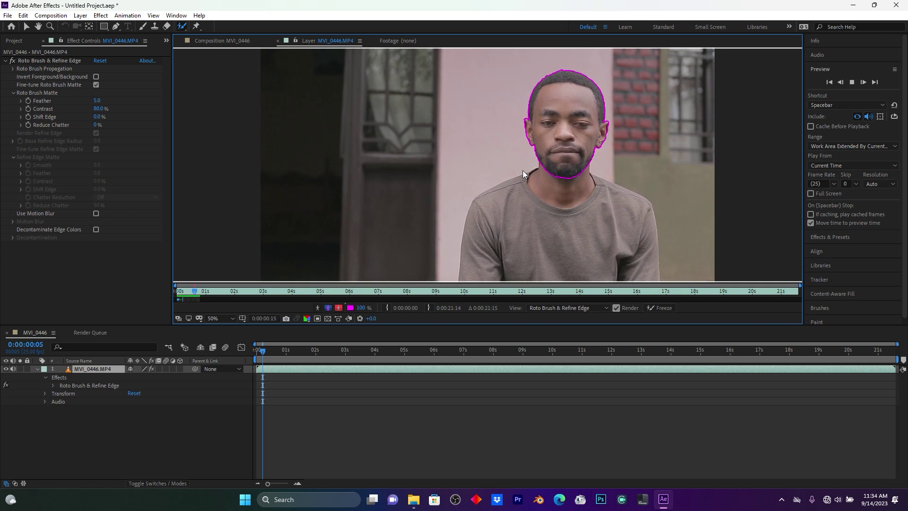
Step: Step and play through the clip, propagating the head matte to about eleven seconds
click(201, 293)
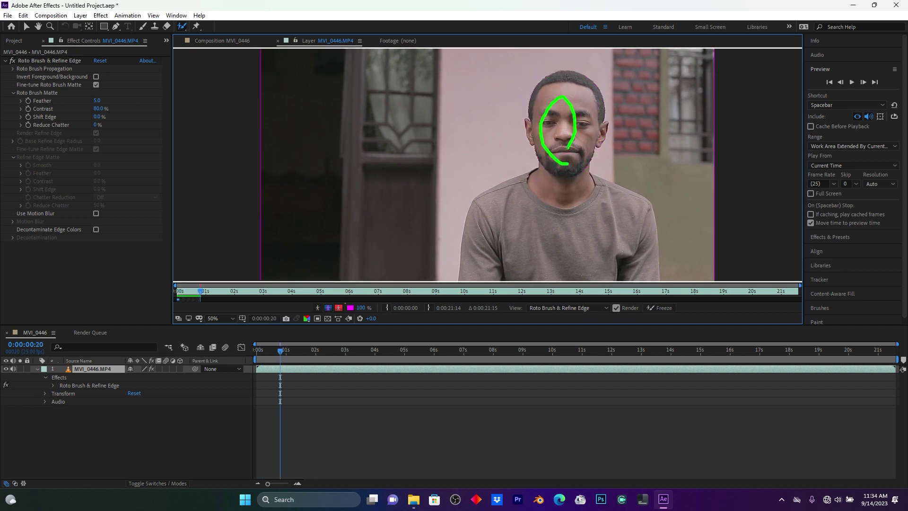
click(226, 293)
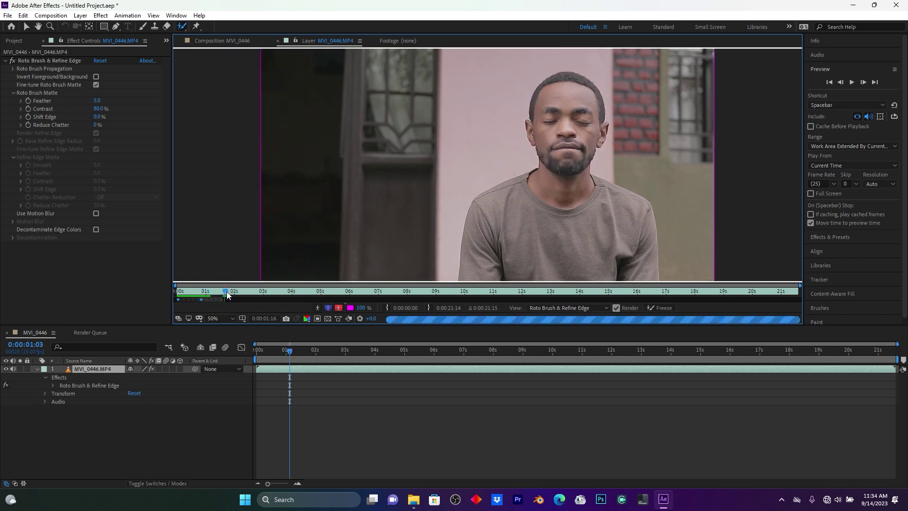
click(862, 82)
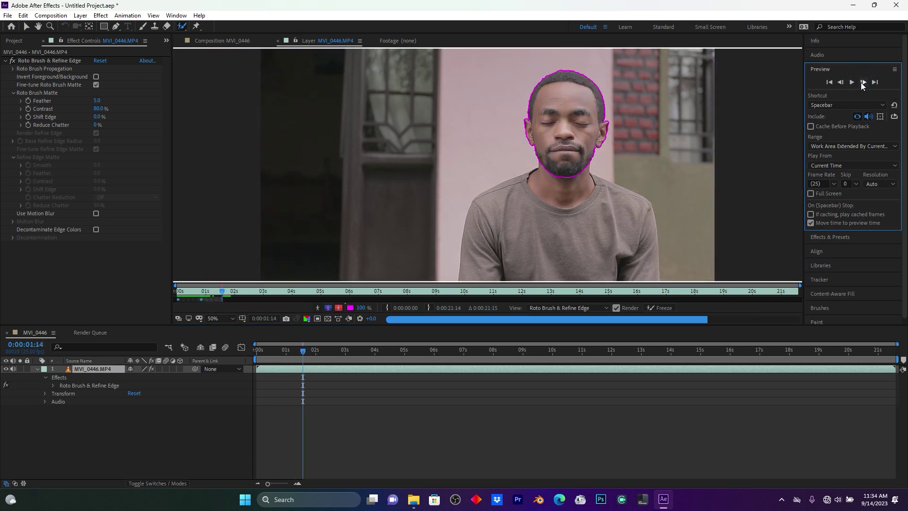
click(862, 82)
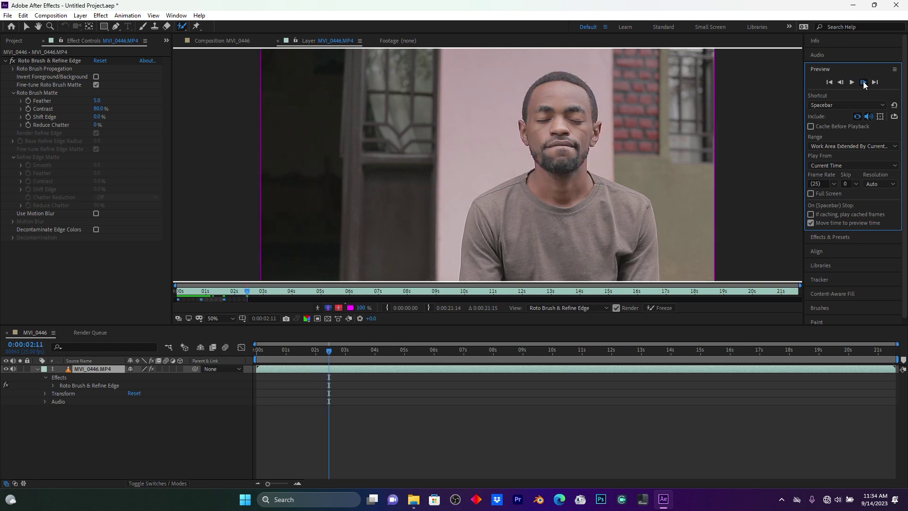
key(Page_Up)
key(Page_Up)
key(Page_Up)
key(Page_Up)
key(Page_Up)
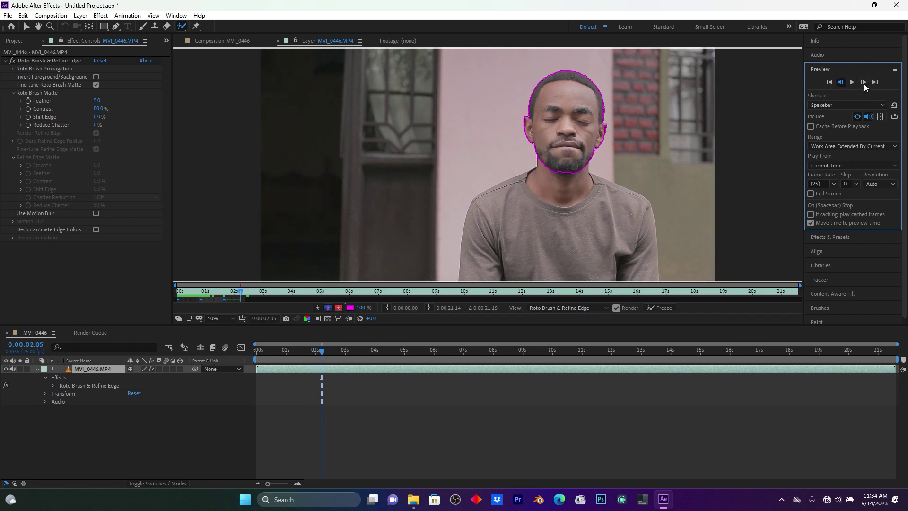
click(518, 352)
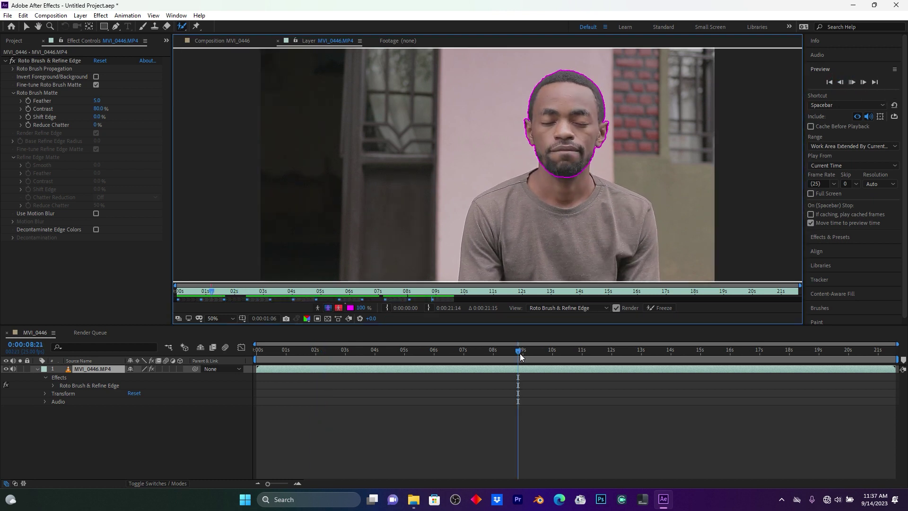
key(space)
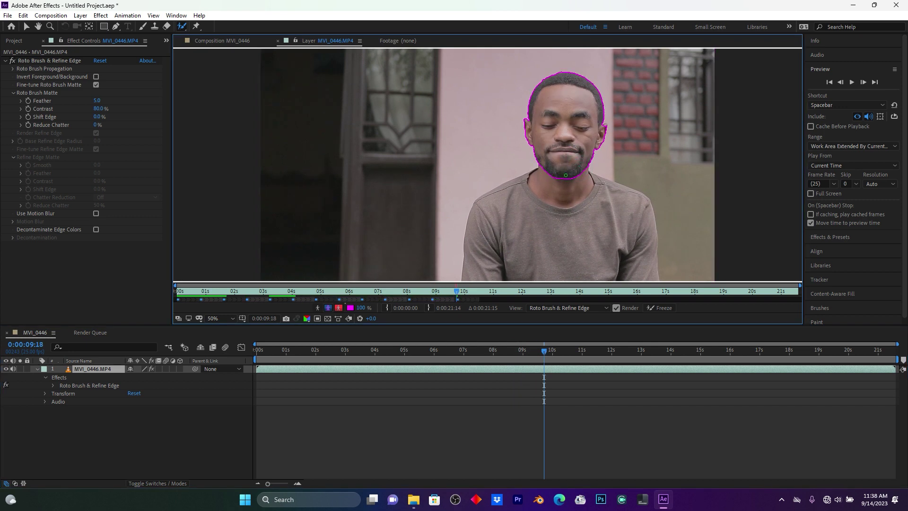
drag(477, 290, 450, 293)
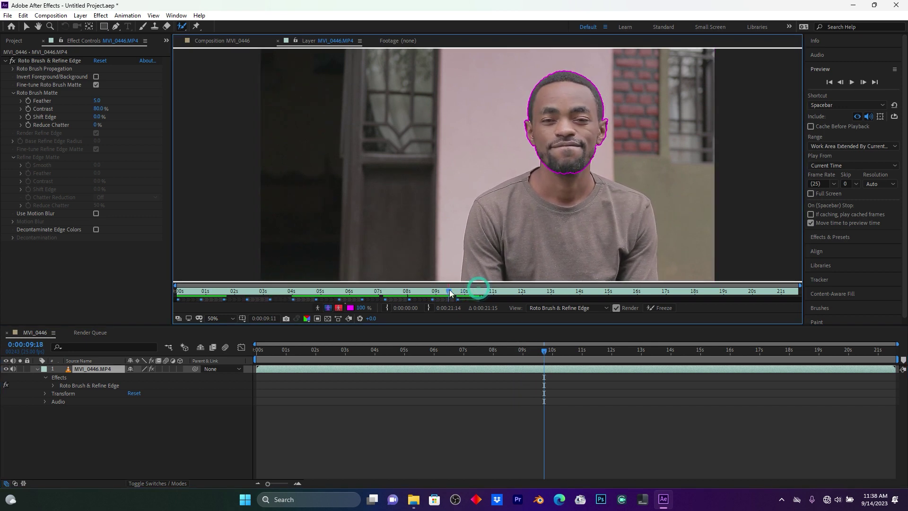
key(space)
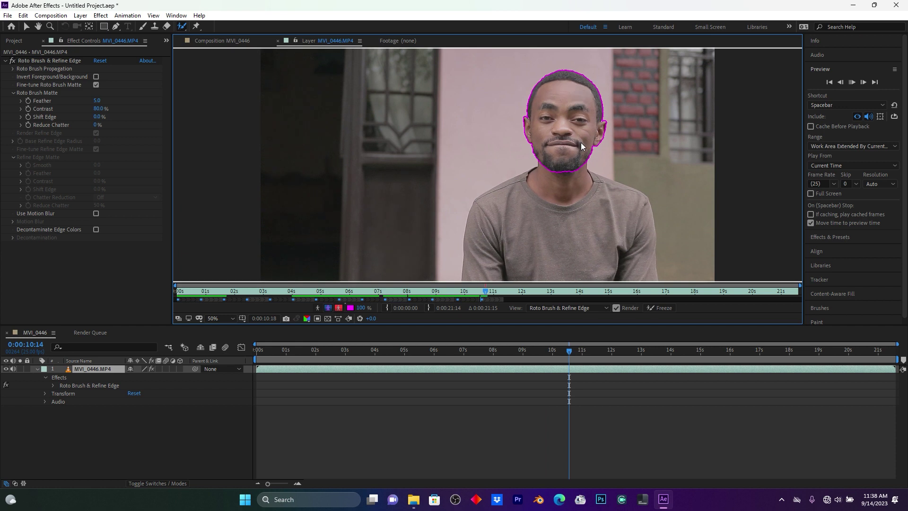
click(505, 290)
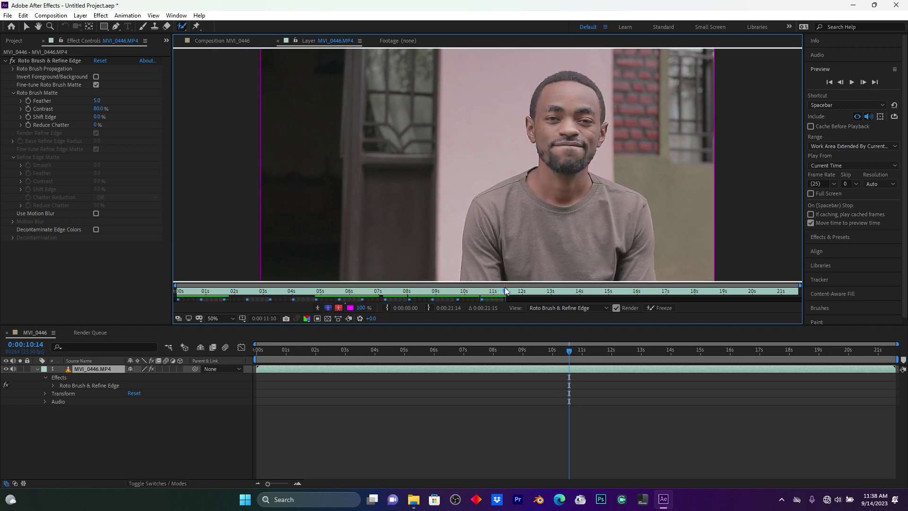
Step: Paint corrective strokes on the face and keep propagating the matte to about 15:12
drag(590, 148, 569, 124)
key(space)
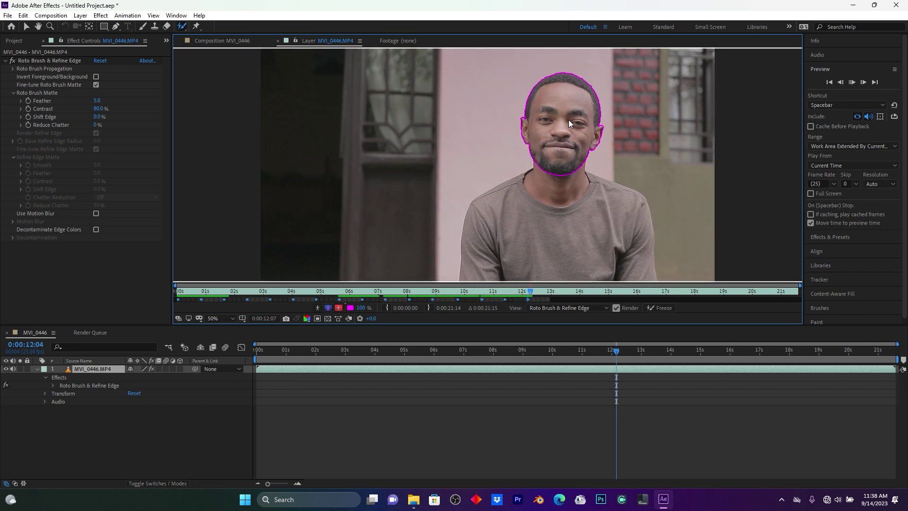
click(553, 290)
drag(590, 135, 579, 156)
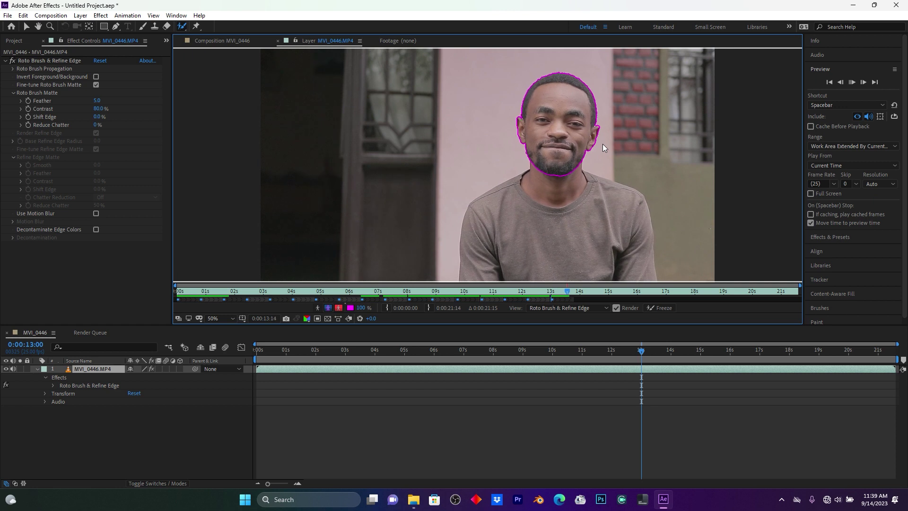
key(space)
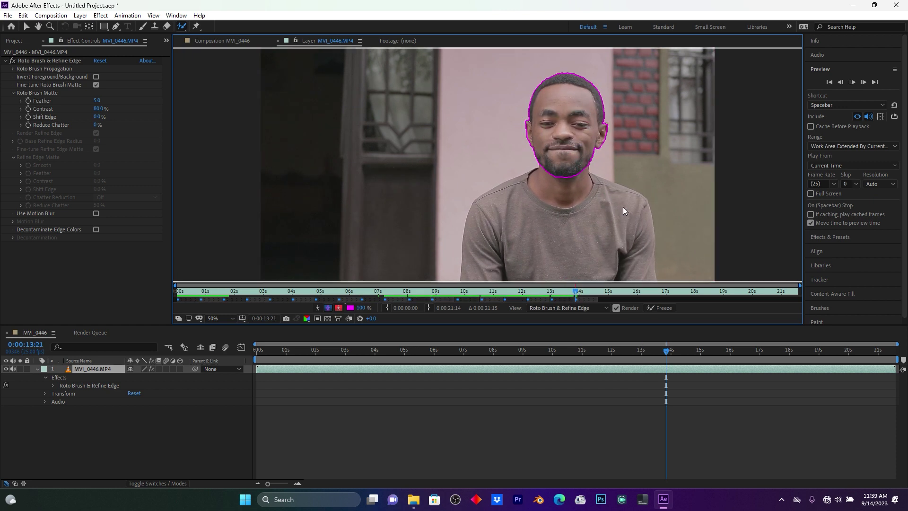
key(space)
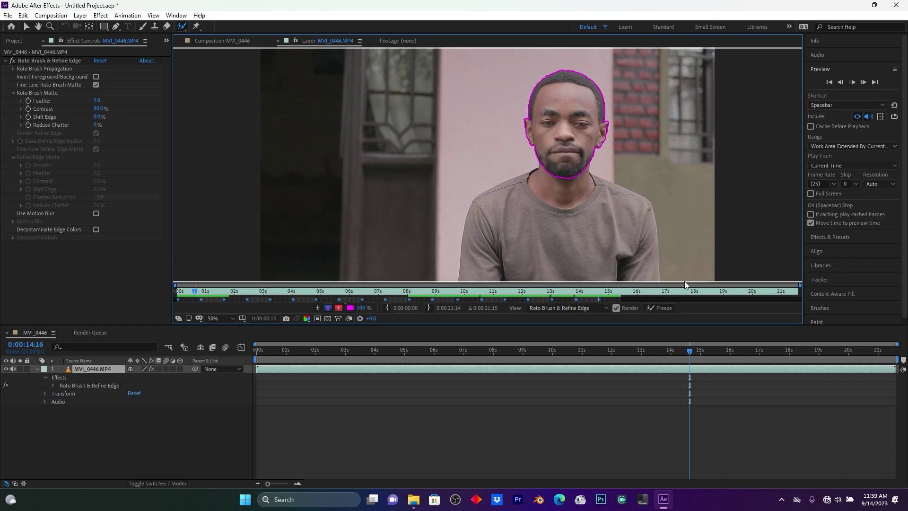
key(space)
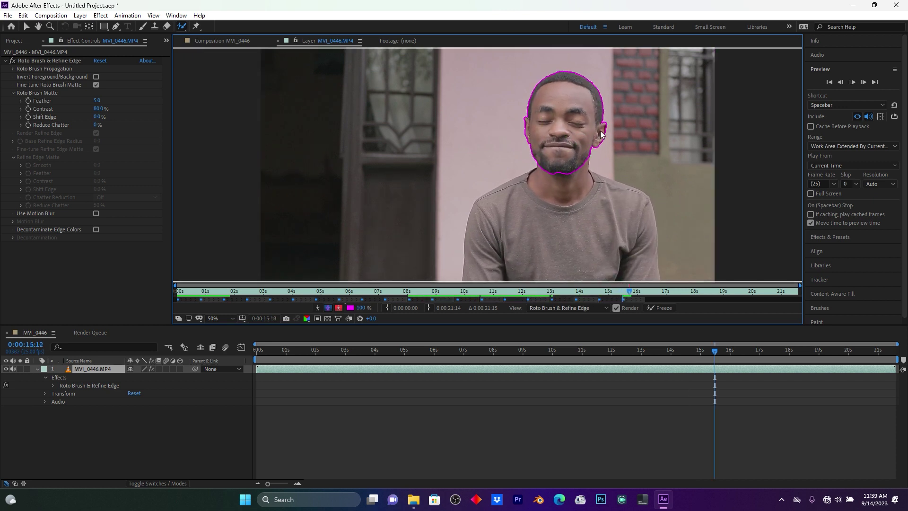
Step: Jump ahead through 15:24, 17:02 and 17:23, landing at 18:18
mouse_move(835, 350)
mouse_down()
mouse_move(727, 357)
mouse_move(743, 354)
mouse_up()
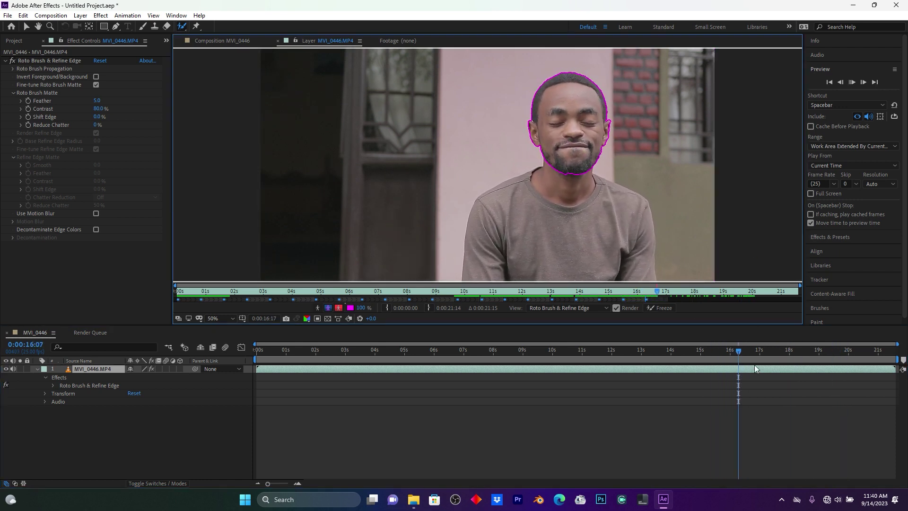
click(762, 350)
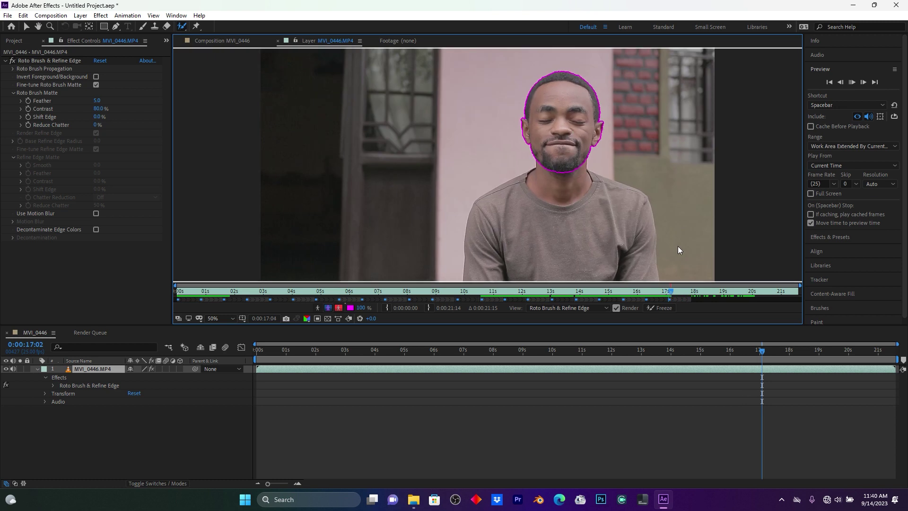
click(787, 349)
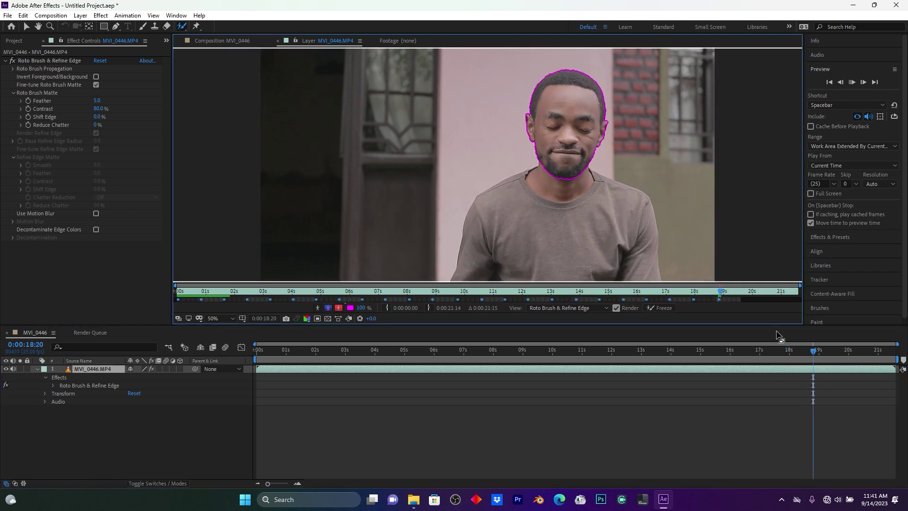
click(811, 349)
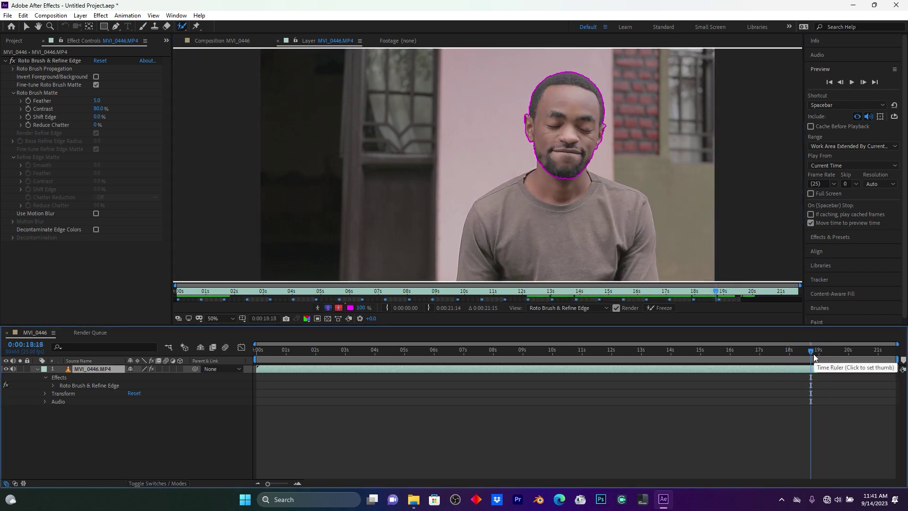
Step: Trim the clip's out point at about 18 seconds and check the outline near 1:10
key(alt+bracketright)
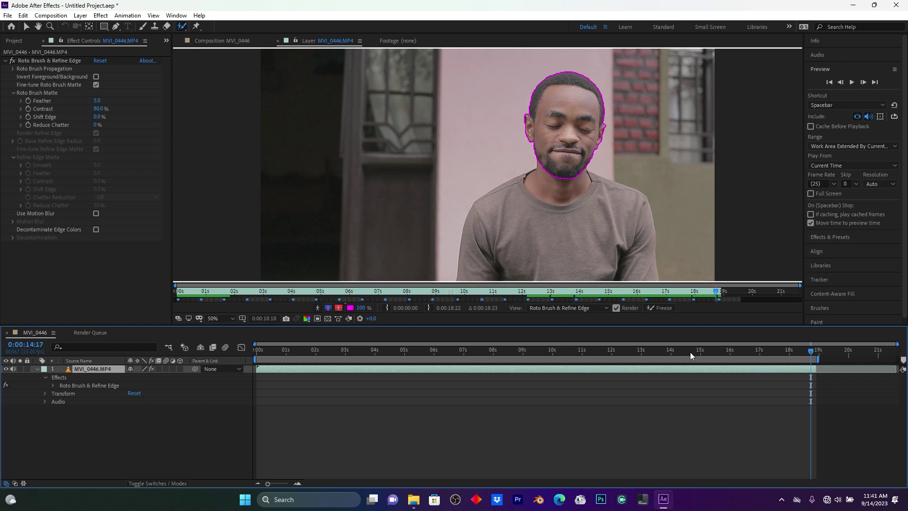
drag(690, 355, 282, 357)
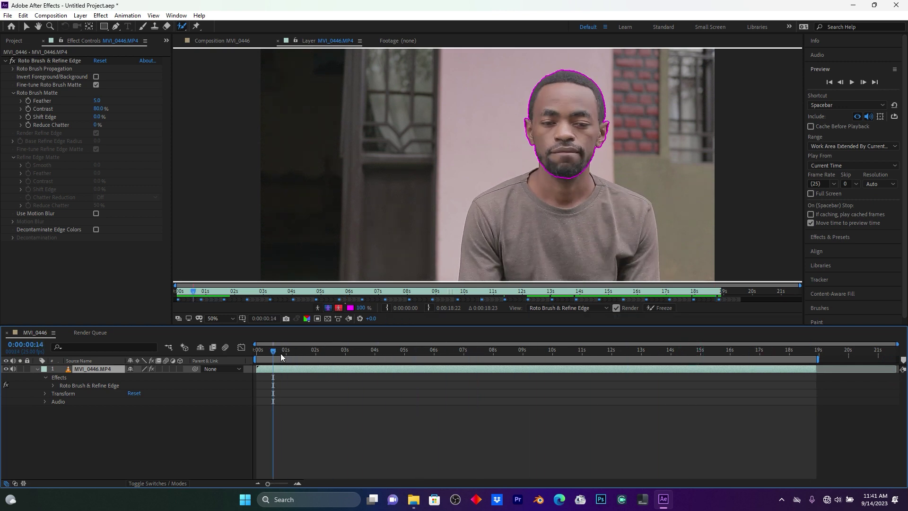
drag(273, 354, 294, 356)
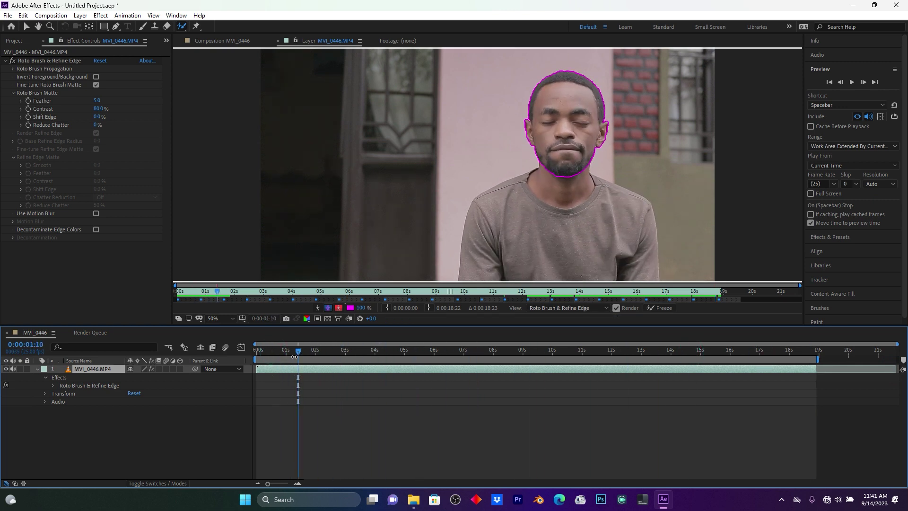
click(38, 368)
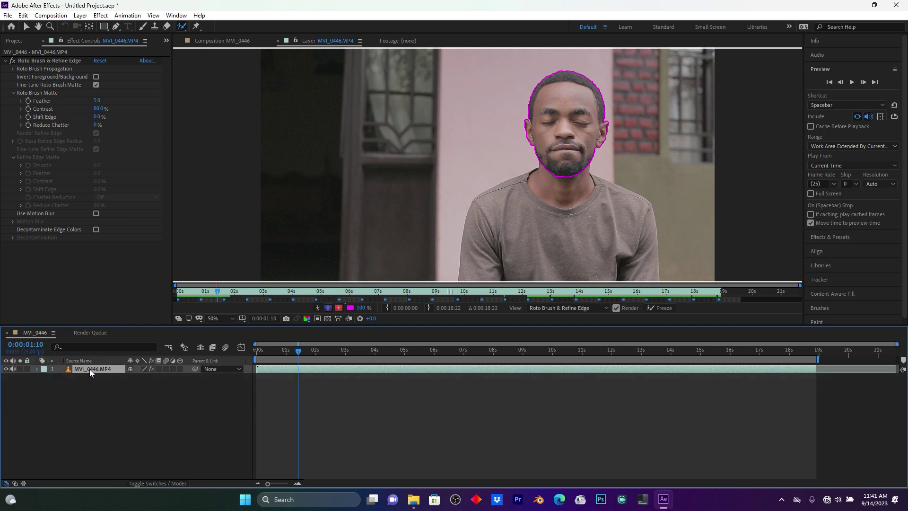
Step: Duplicate the clip layer and select the lower copy's Roto Brush & Refine Edge effect
key(ctrl+d)
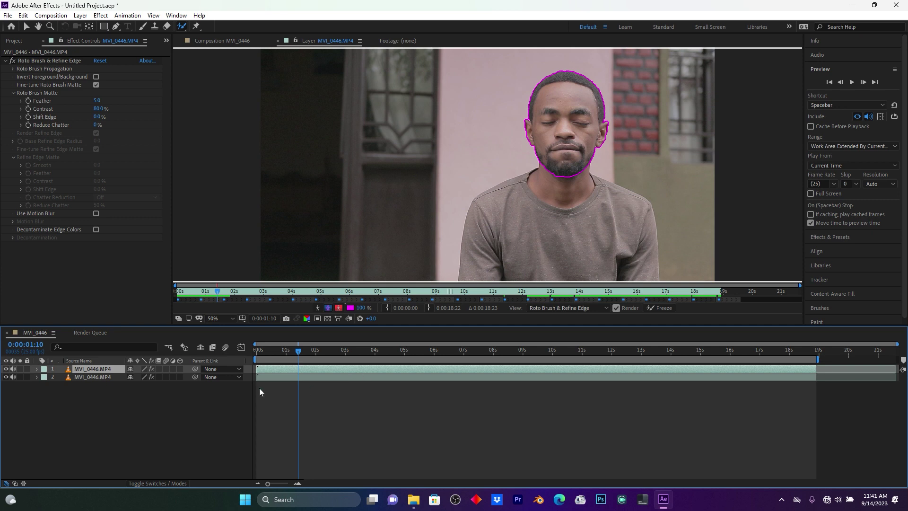
click(91, 378)
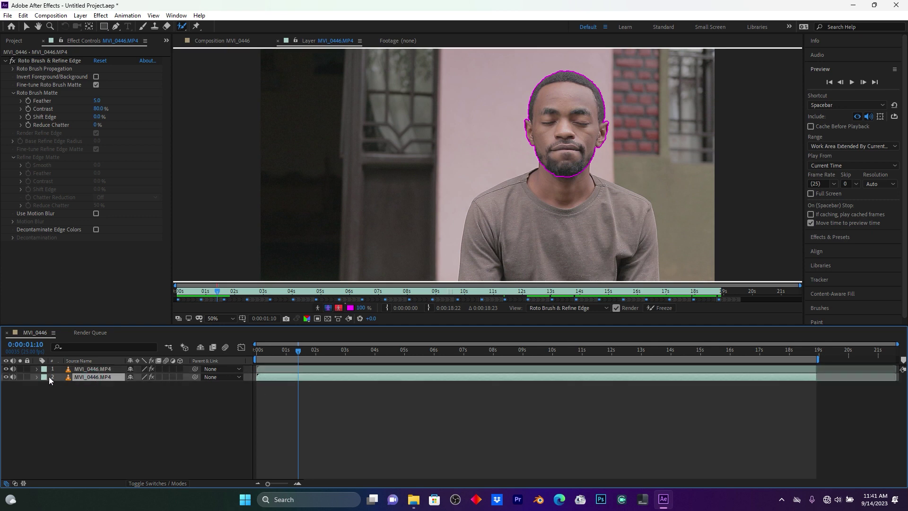
click(37, 377)
click(101, 395)
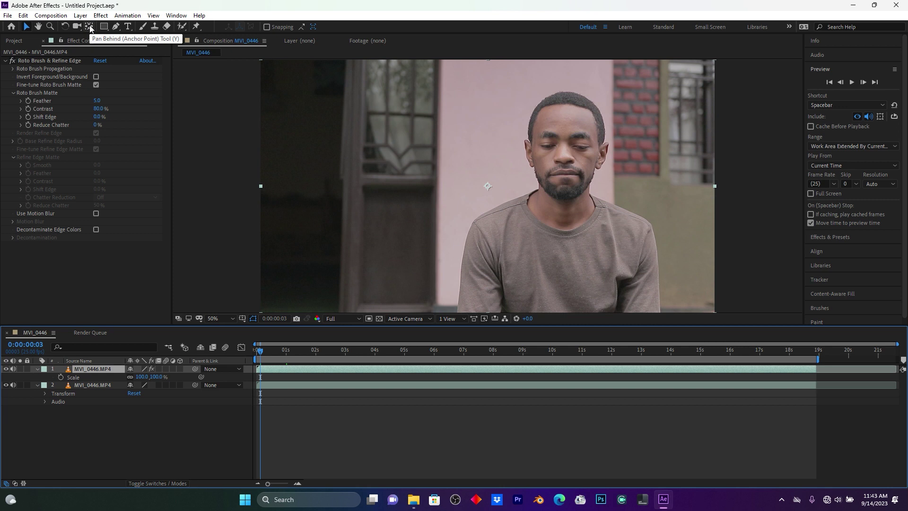
Step: Move the head layer's anchor to the face and scale it to 131%
click(89, 26)
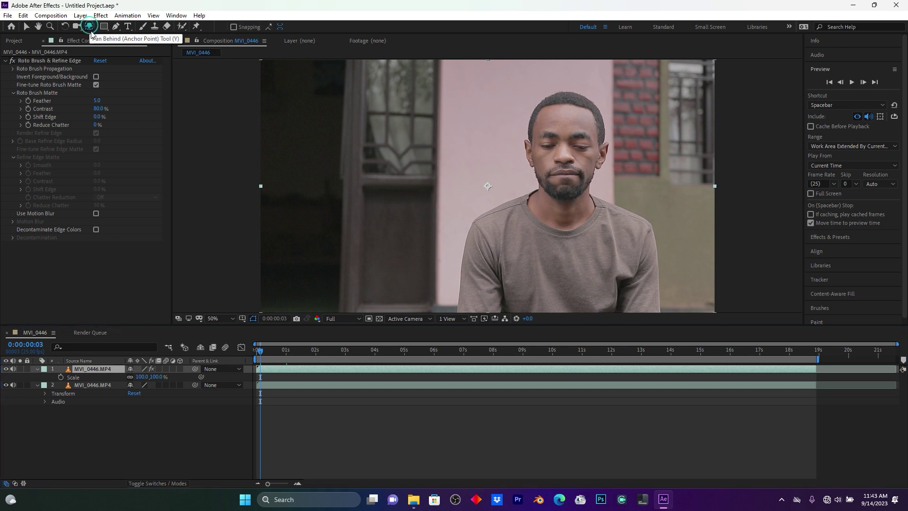
click(488, 190)
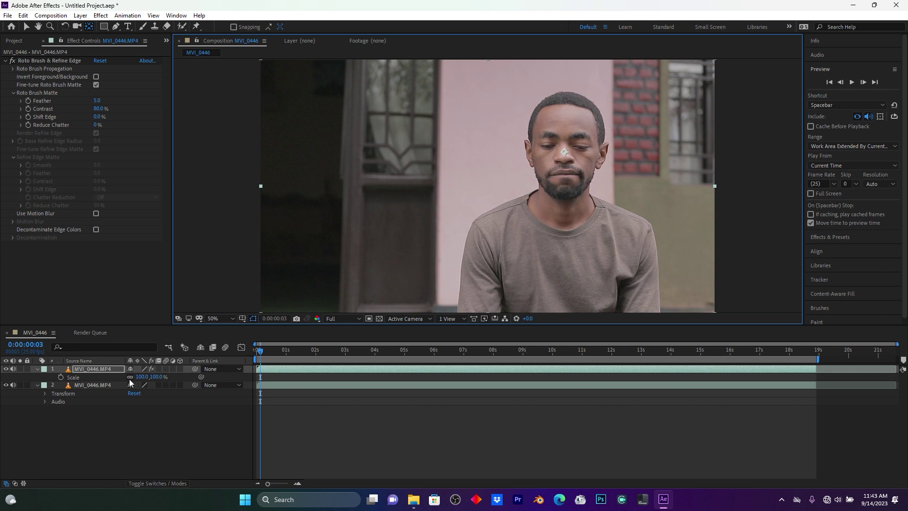
drag(142, 377, 155, 376)
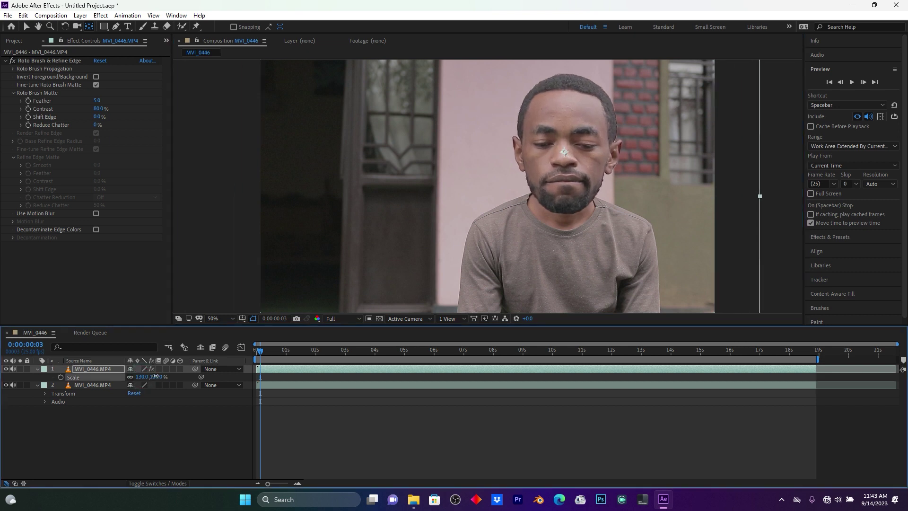
drag(156, 377, 157, 376)
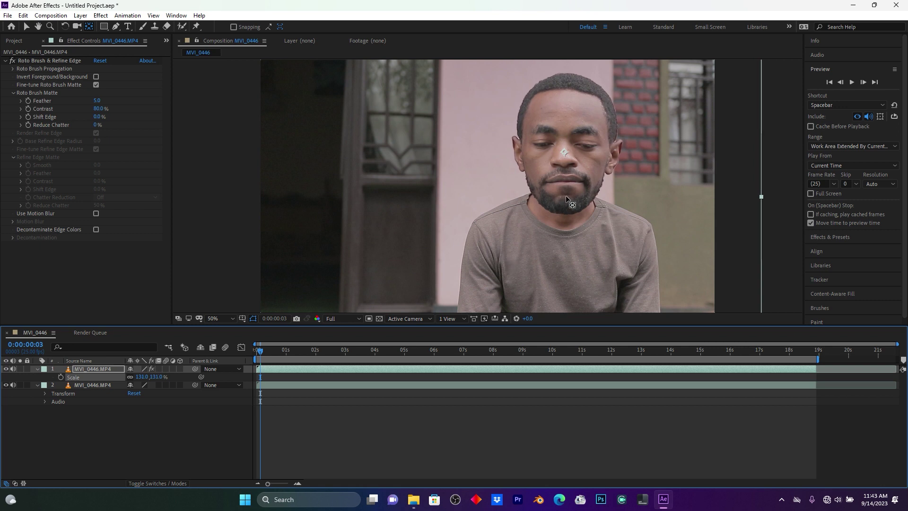
Step: Nudge the enlarged head back onto the neck and preview the big-head result
click(27, 27)
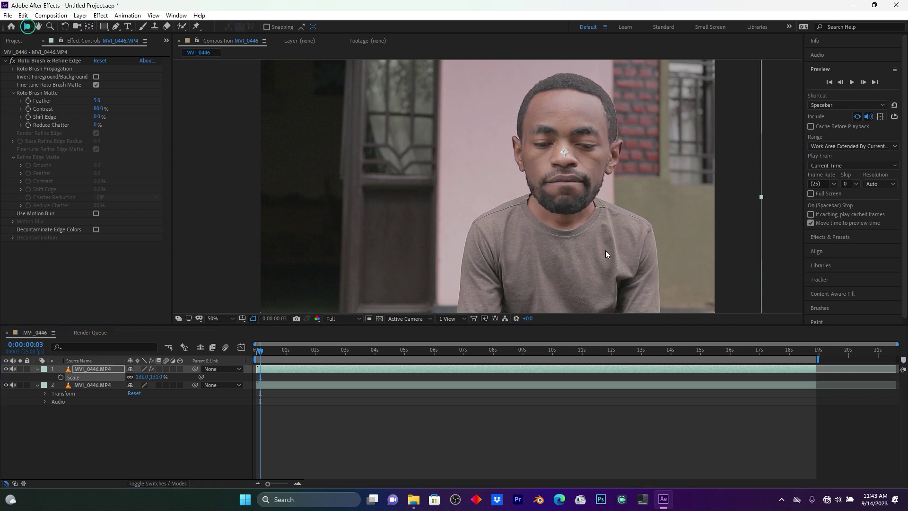
drag(573, 197, 574, 186)
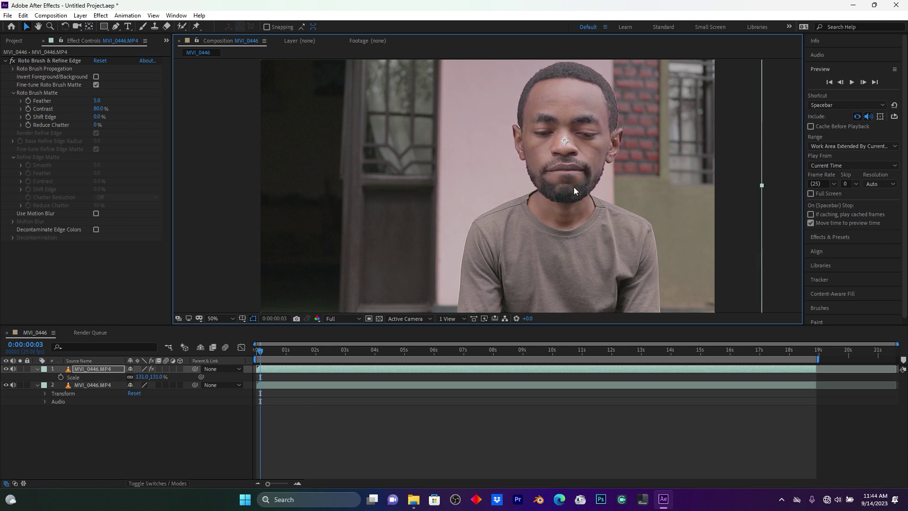
key(space)
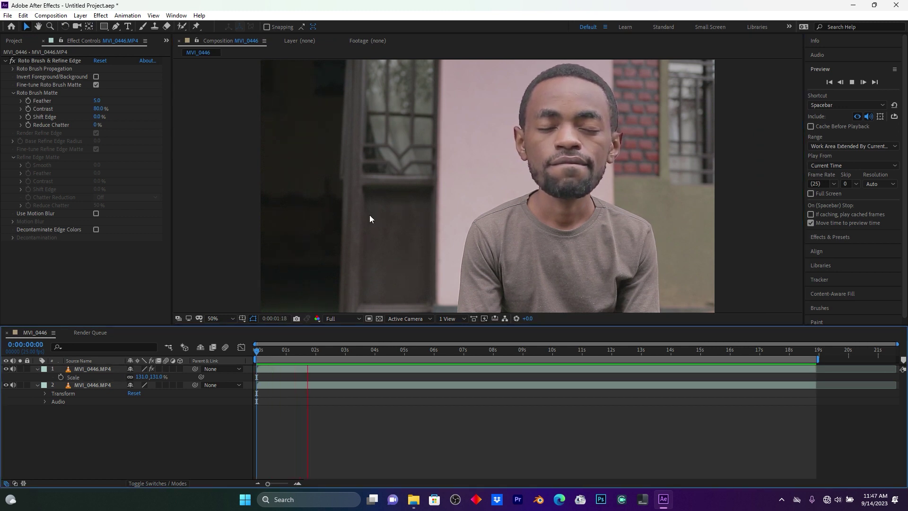